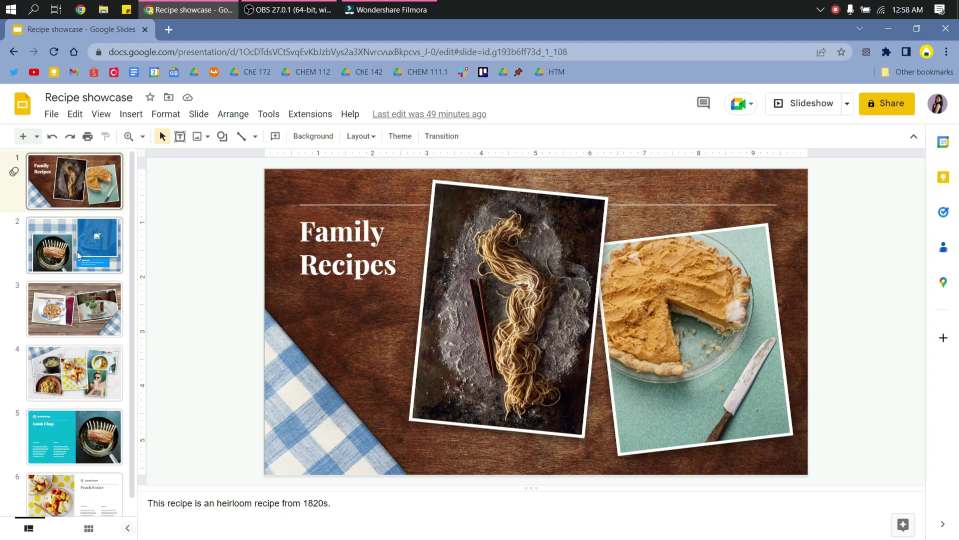
Browse the Recipe showcase slides, return to the Family Recipes title slide, then bring OBS forward.
left_click(75, 300)
left_click(81, 198)
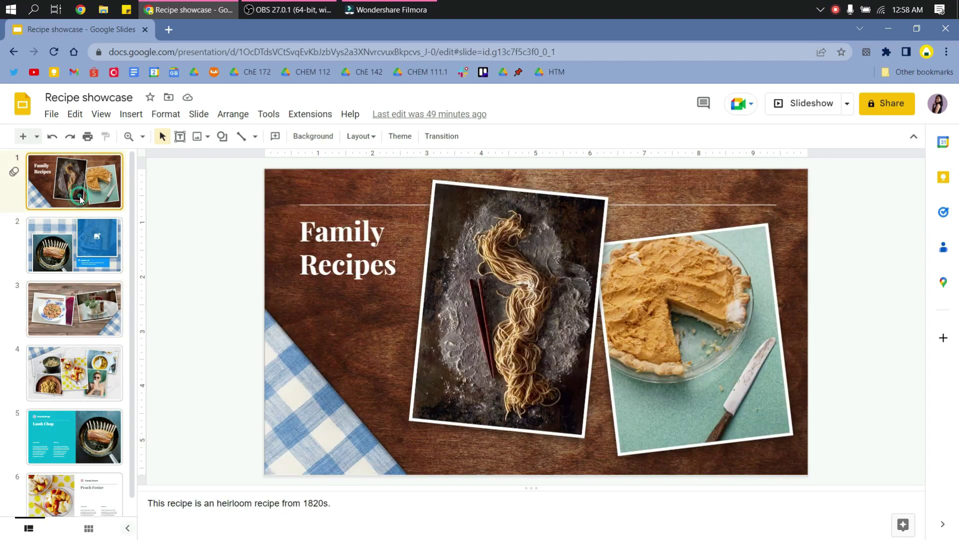
left_click(289, 9)
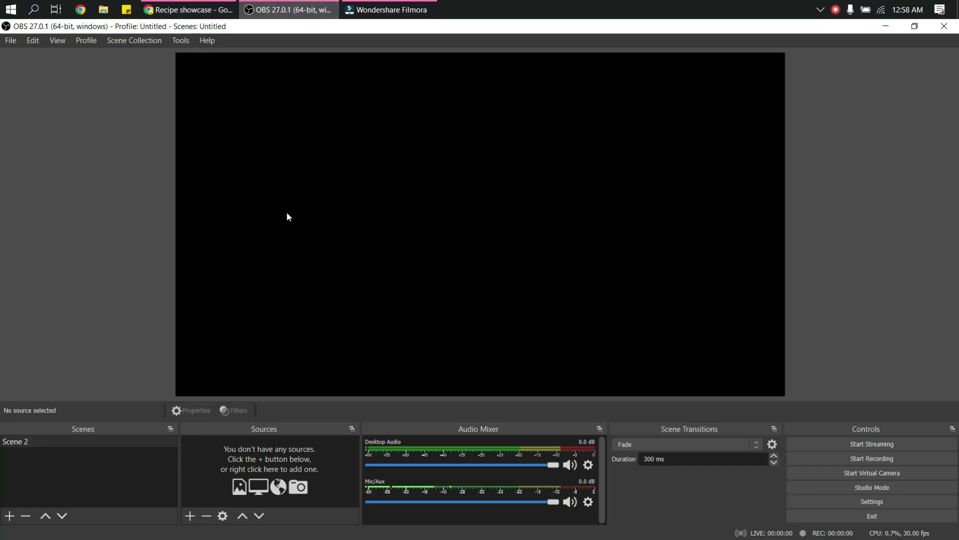
Back in Chrome, search Google for 'obs download' from a new tab.
left_click(188, 10)
left_click(173, 30)
type("o")
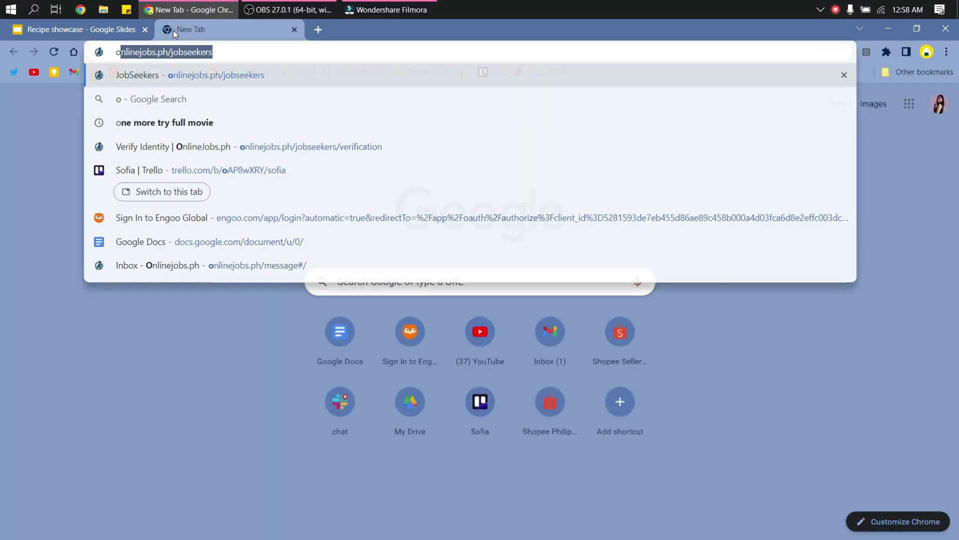
type("bs down")
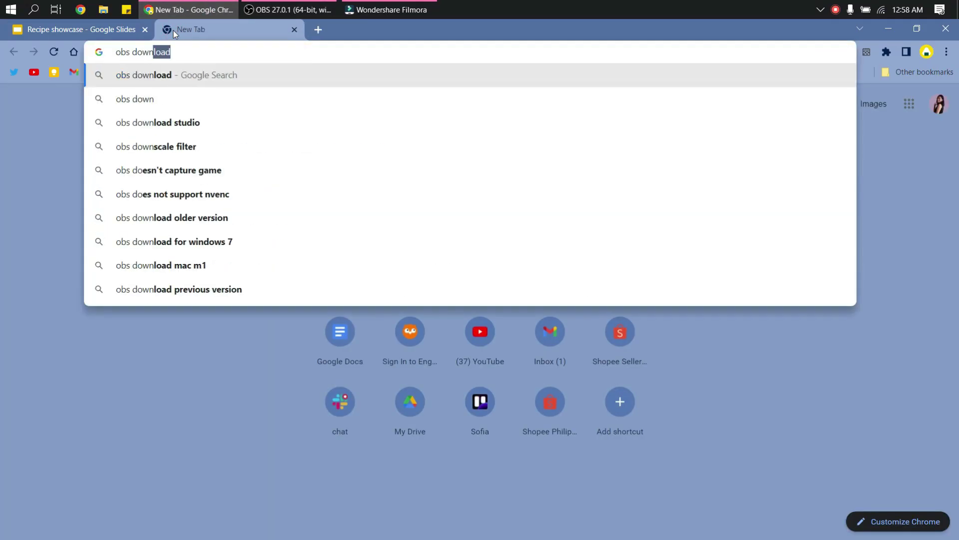
type("load")
key("Return")
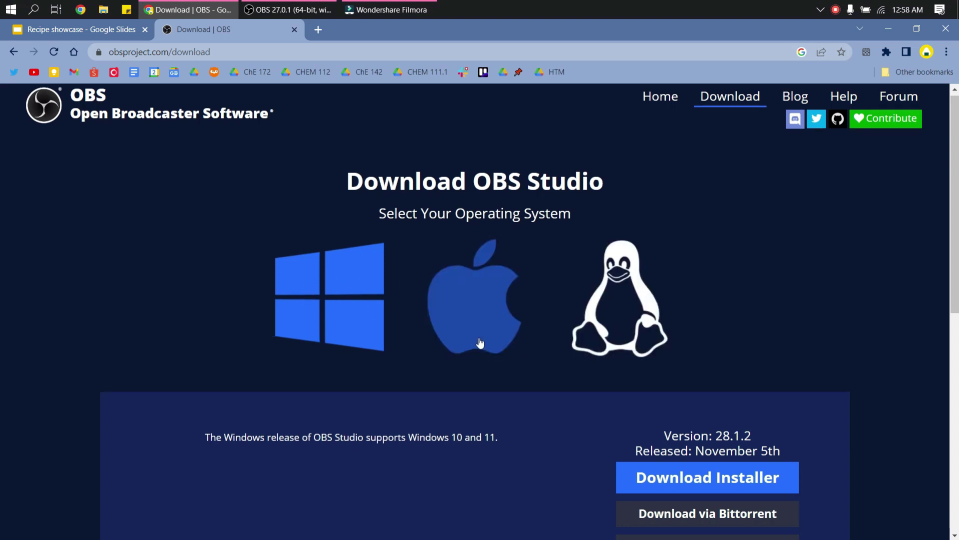
scroll(525, 341, "down", 3)
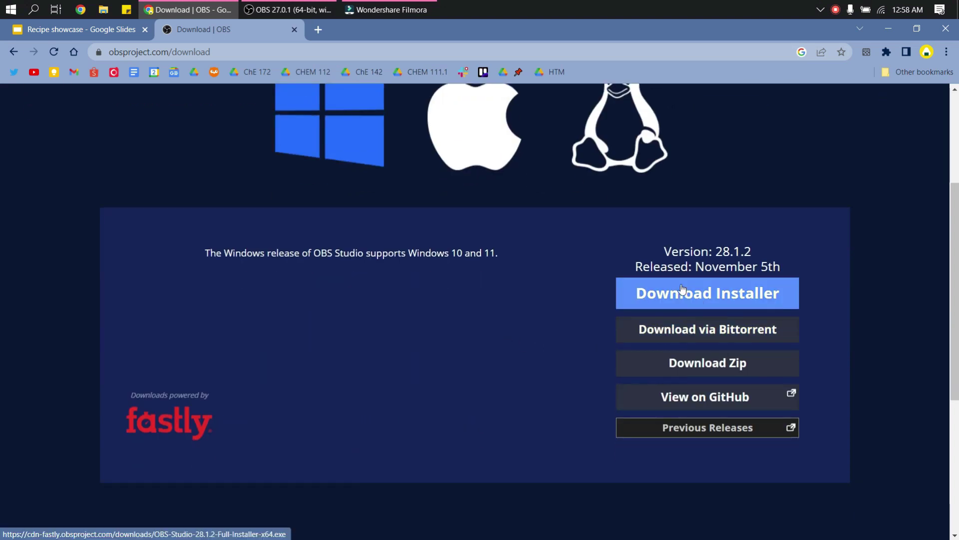
Close the OBS download page and switch OBS Studio into Studio Mode.
left_click(294, 30)
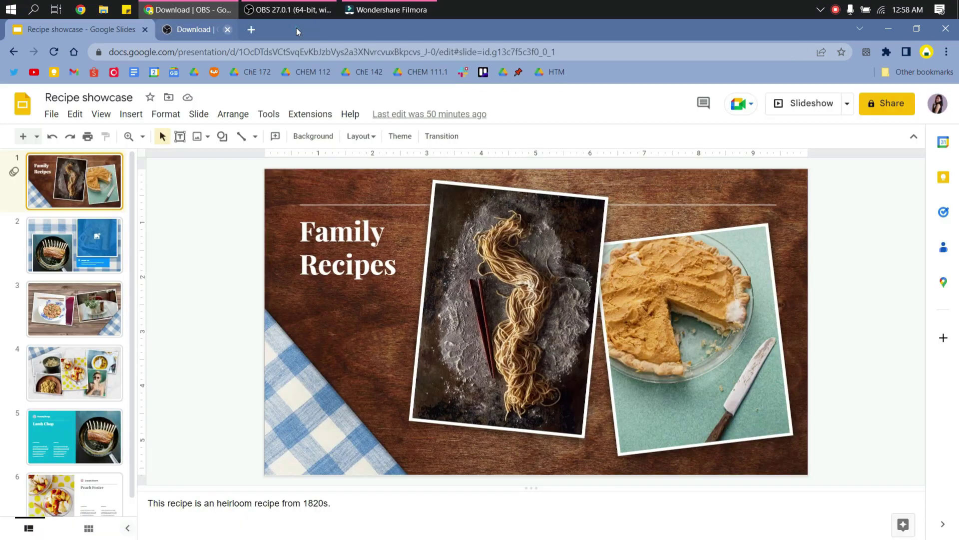
left_click(288, 10)
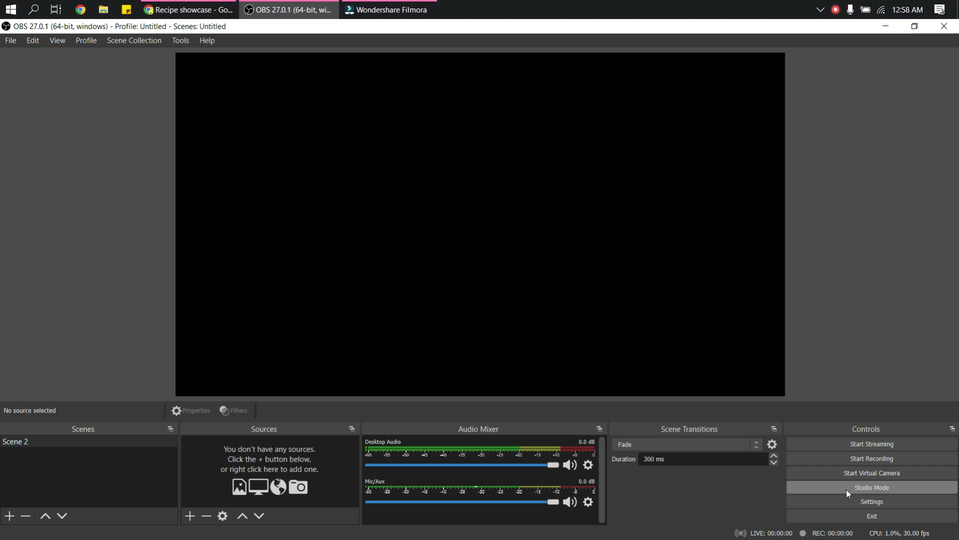
left_click(888, 488)
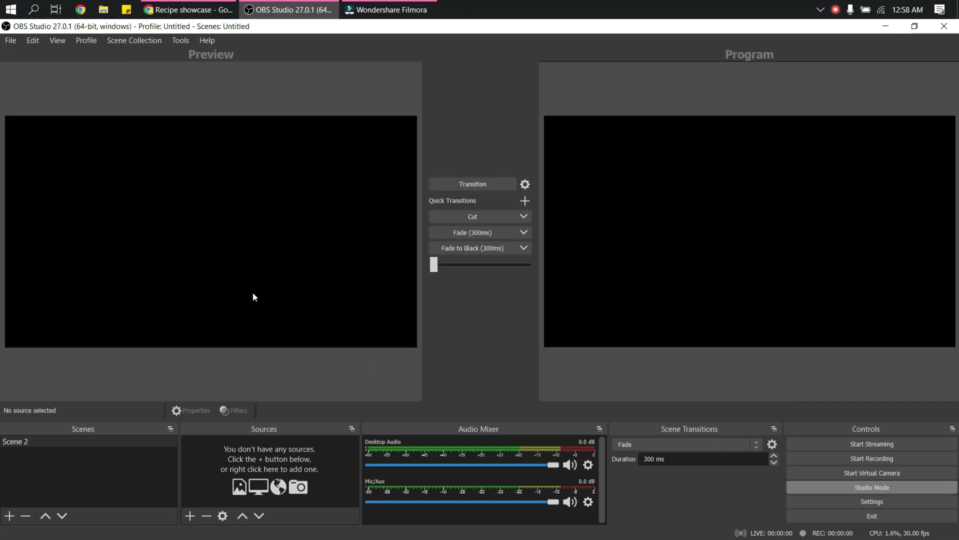
Add a new Window Capture source named 'Google Slides'.
left_click(191, 516)
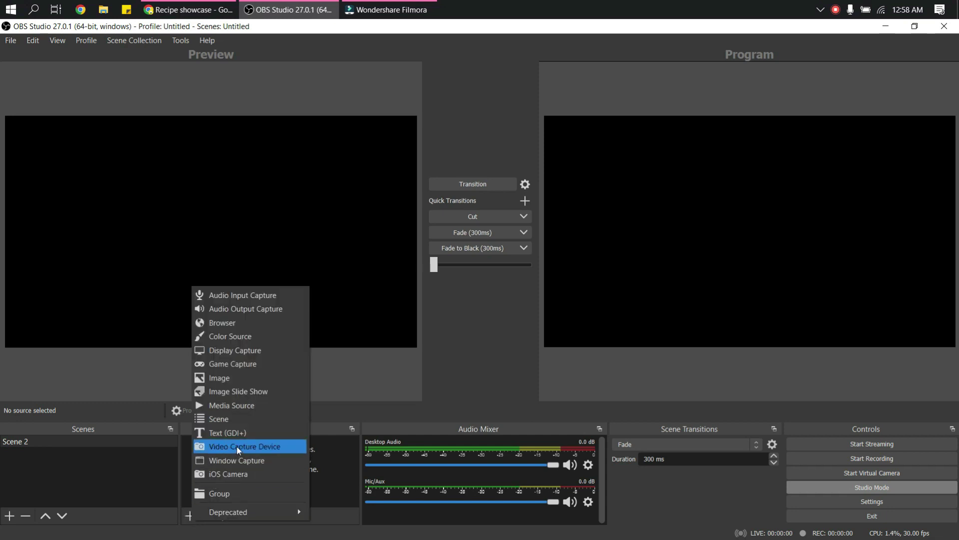
left_click(231, 460)
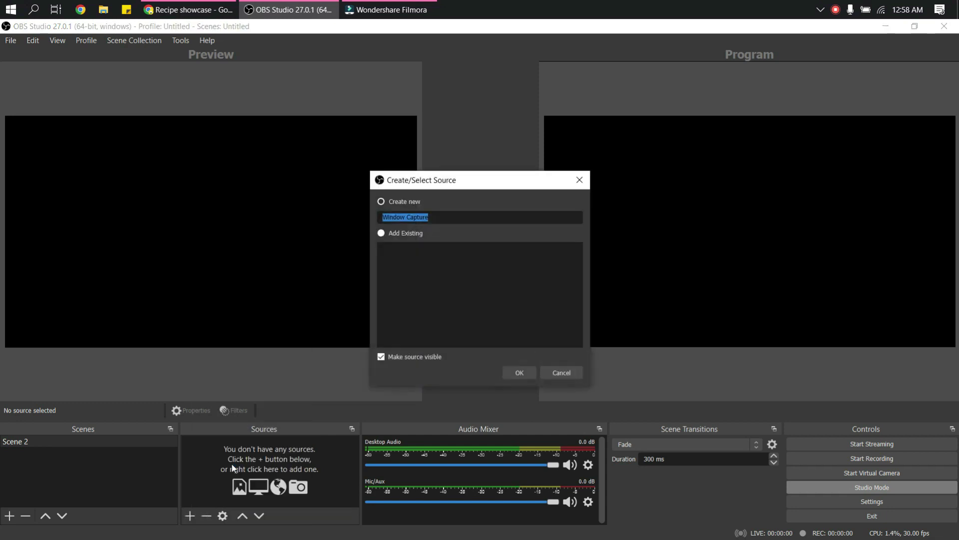
type("Google ")
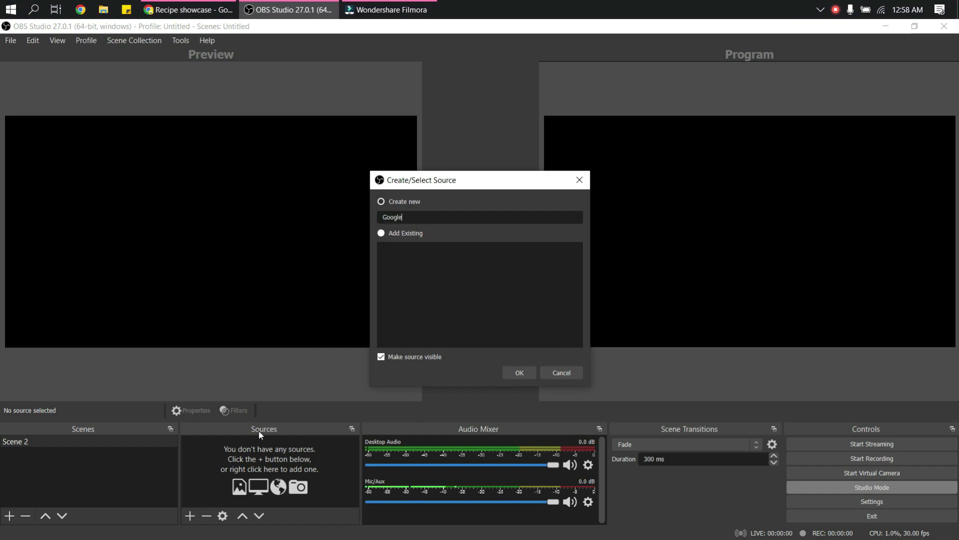
type("Slides")
left_click(509, 377)
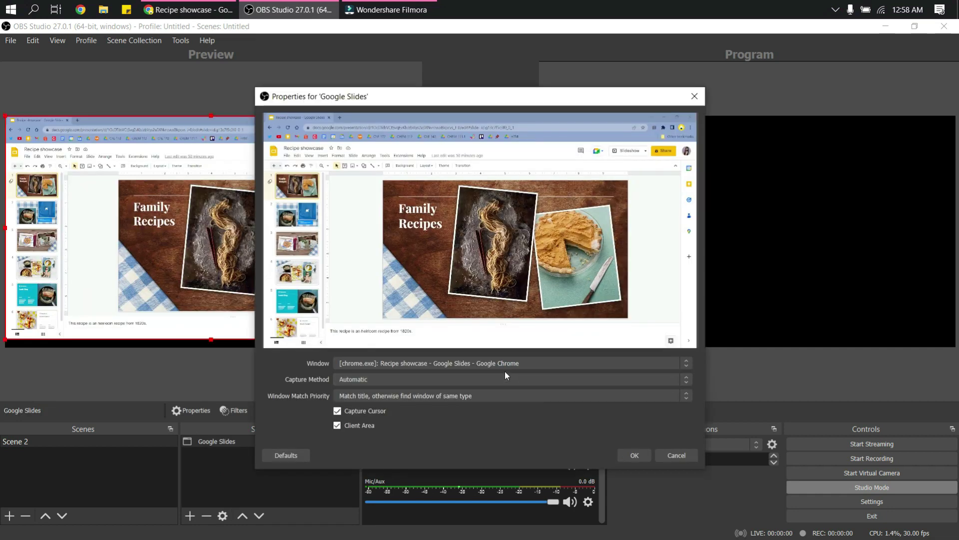
Try the Spotify, Trello and HTM Working Files windows, then settle on Recipe showcase - Google Slides.
left_click(498, 365)
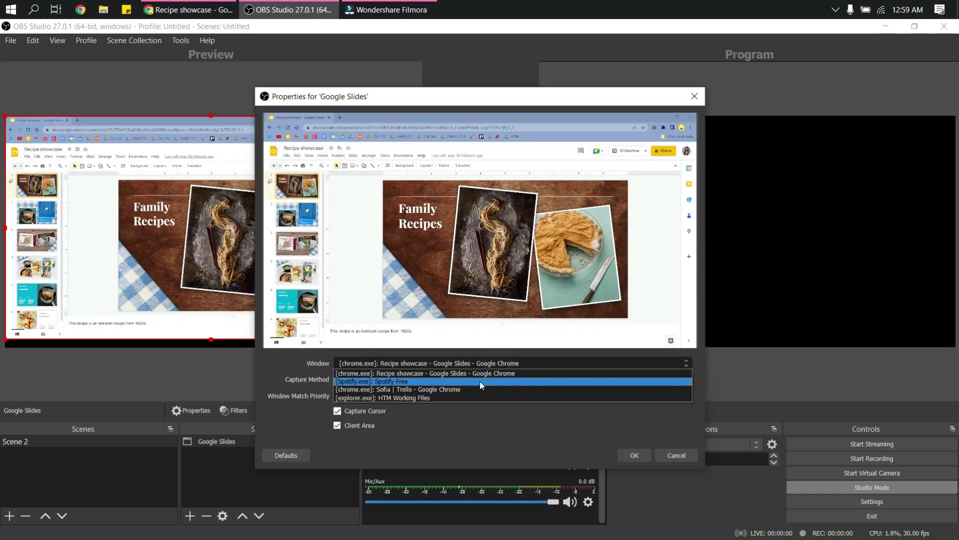
left_click(480, 381)
left_click(490, 365)
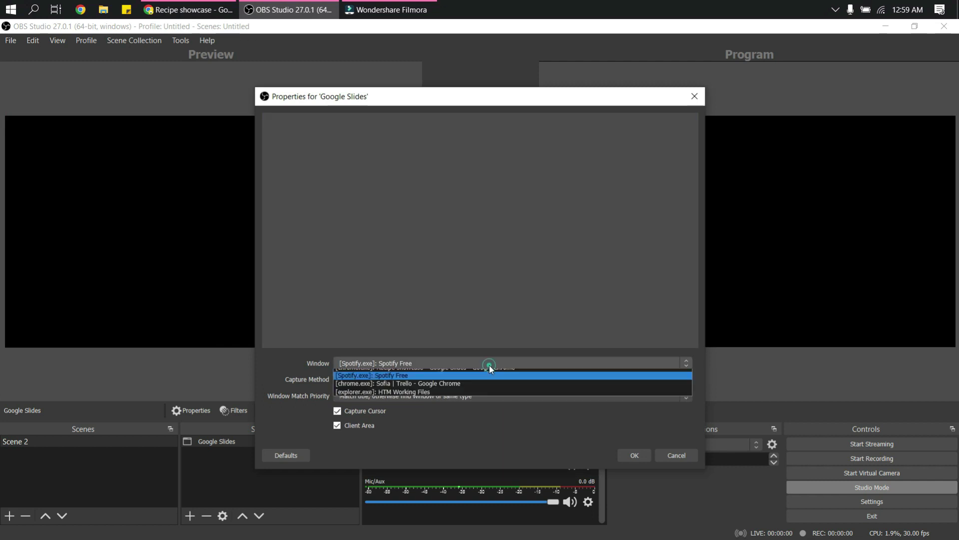
left_click(470, 388)
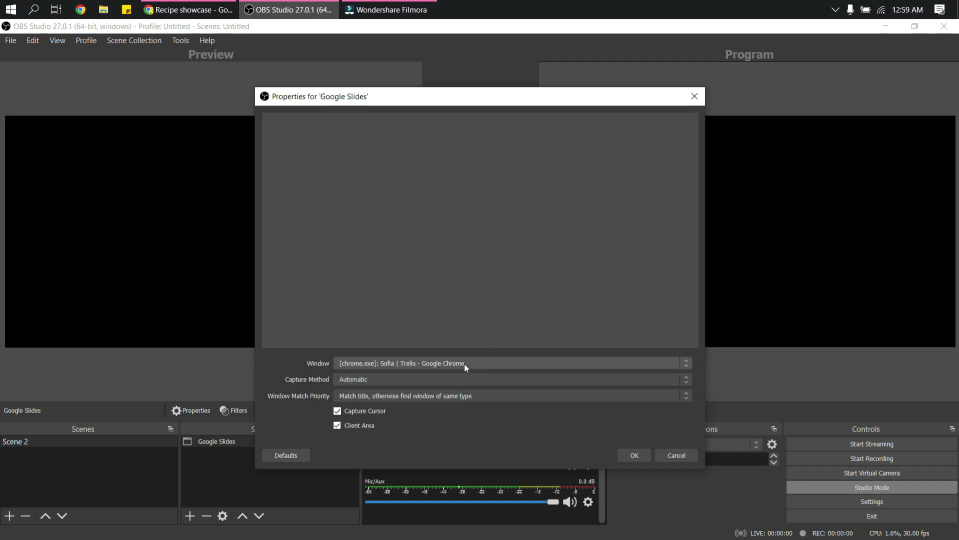
left_click(464, 363)
left_click(452, 394)
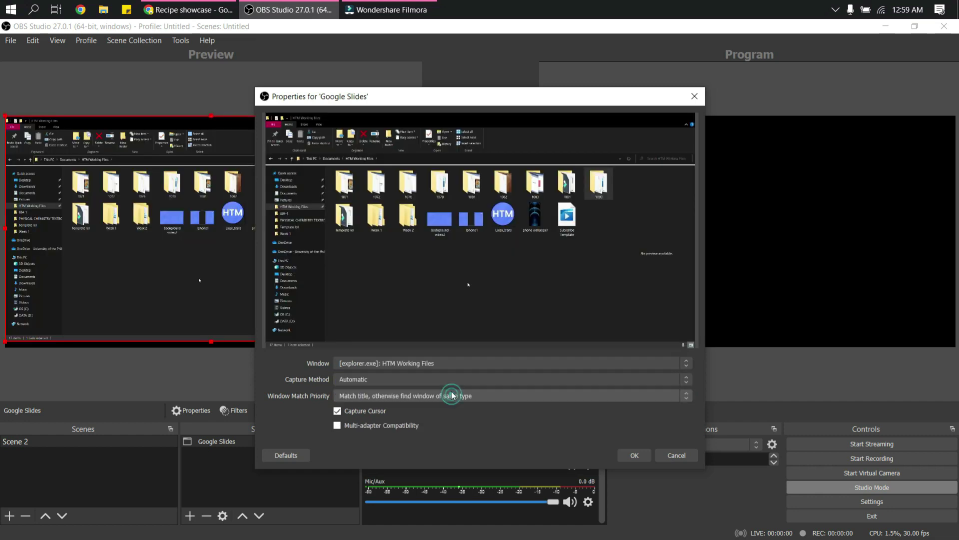
left_click(446, 365)
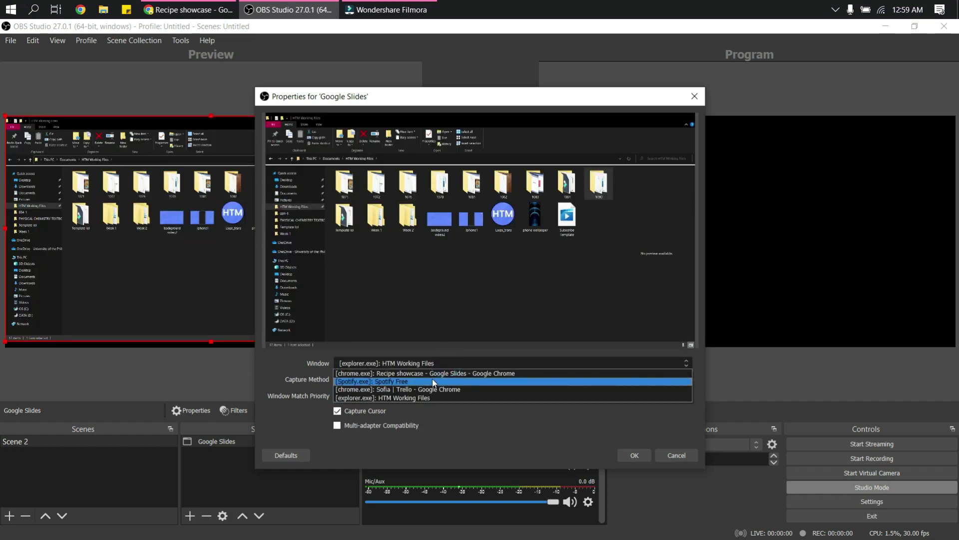
left_click(430, 373)
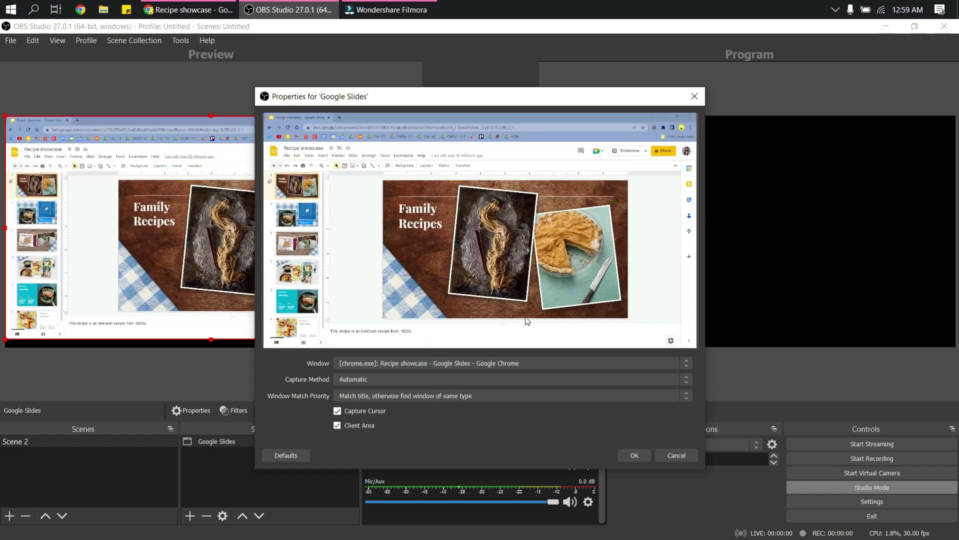
Confirm the capture, enlarge the Google Slides source in the preview, then bring Chrome forward.
left_click(634, 455)
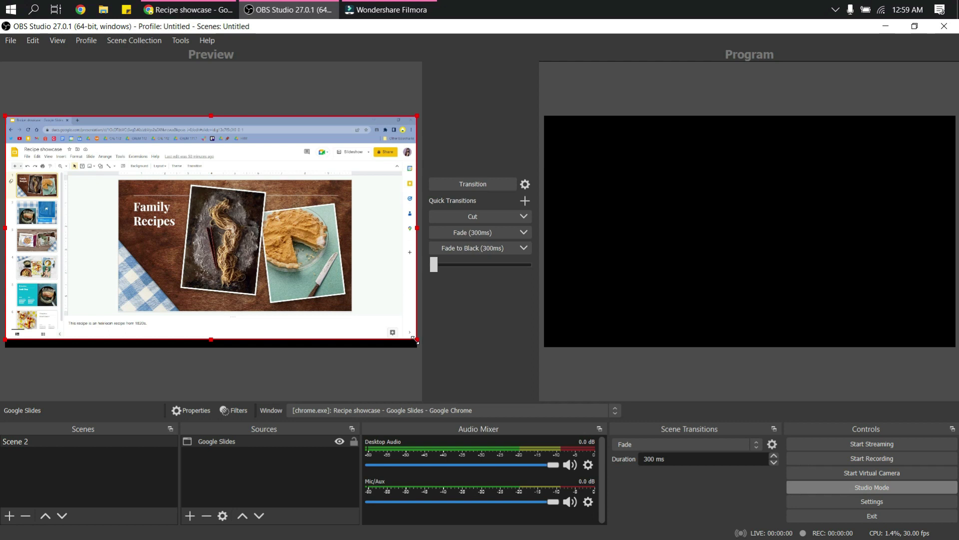
left_click_drag(417, 340, 379, 325)
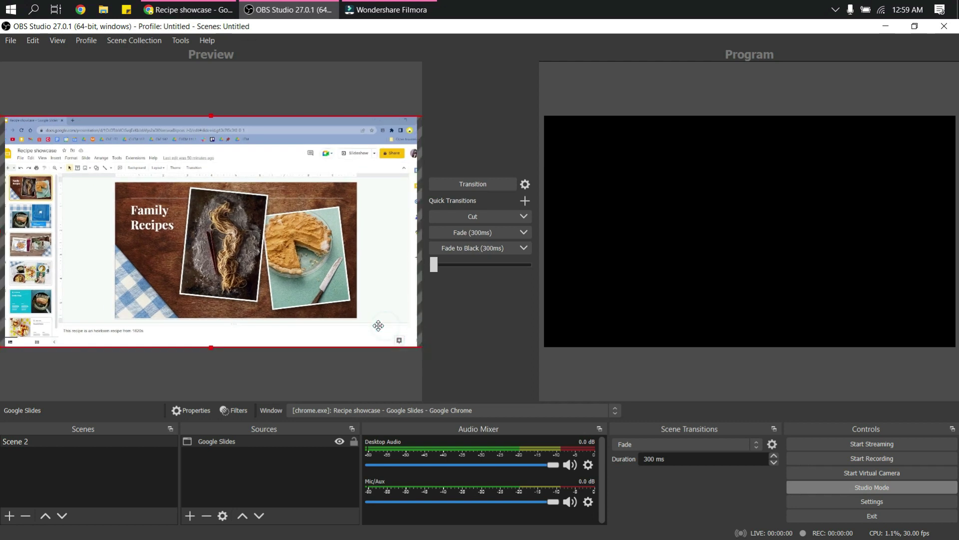
left_click(454, 347)
left_click(231, 445)
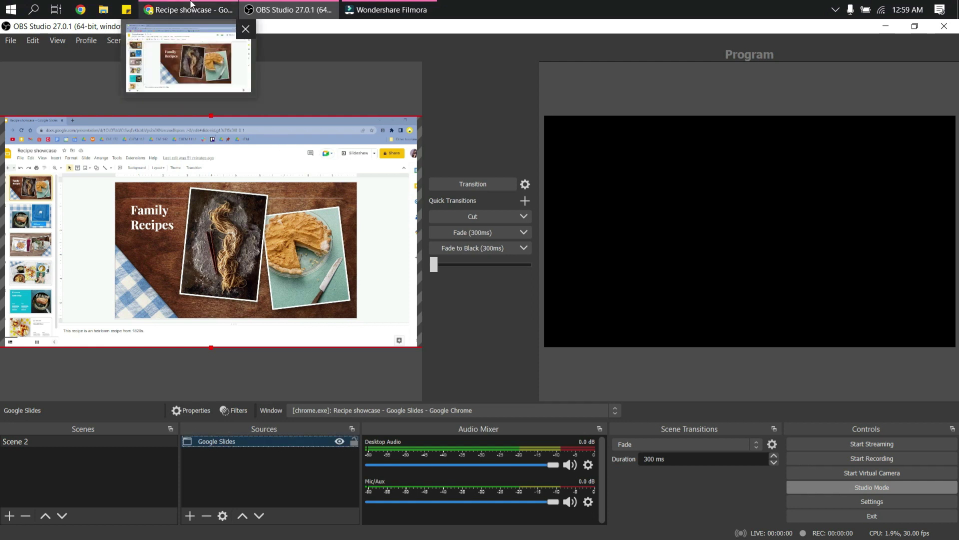
left_click(190, 10)
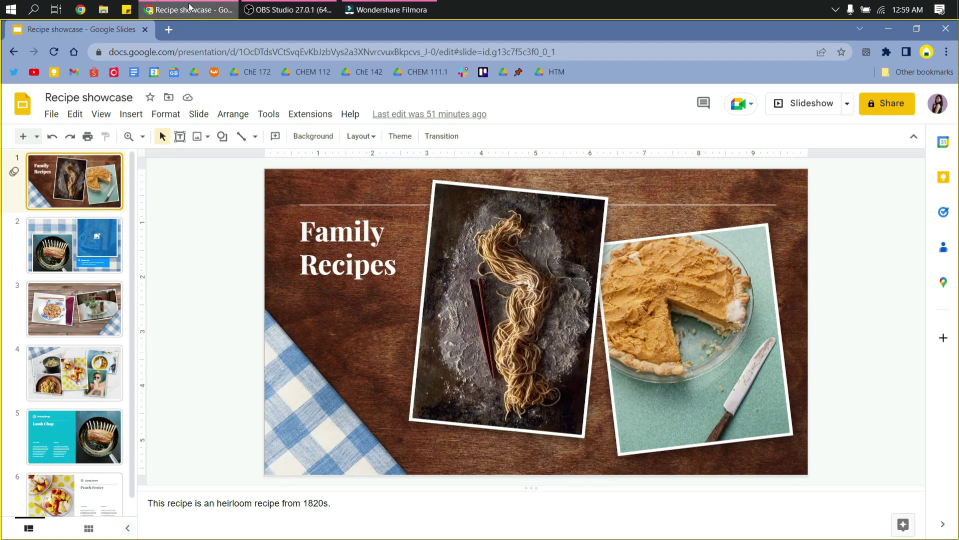
Launch the Recipe showcase deck as a full-screen slideshow.
left_click(799, 111)
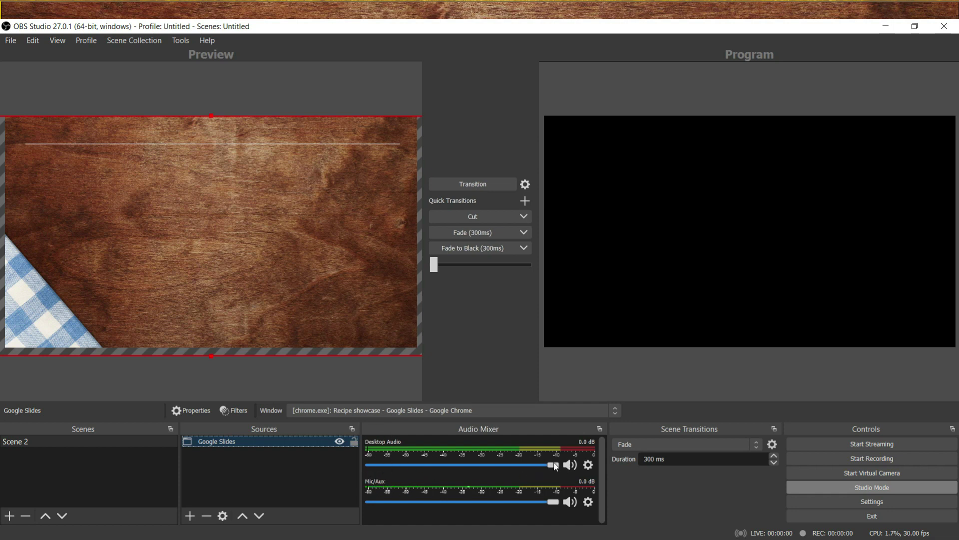
Adjust the Desktop Audio and Mic/Aux levels and unmute the microphone.
mouse_move(553, 465)
left_mouse_down()
mouse_move(509, 465)
mouse_move(554, 464)
left_mouse_up()
mouse_move(554, 501)
left_mouse_down()
mouse_move(495, 504)
mouse_move(555, 502)
left_mouse_up()
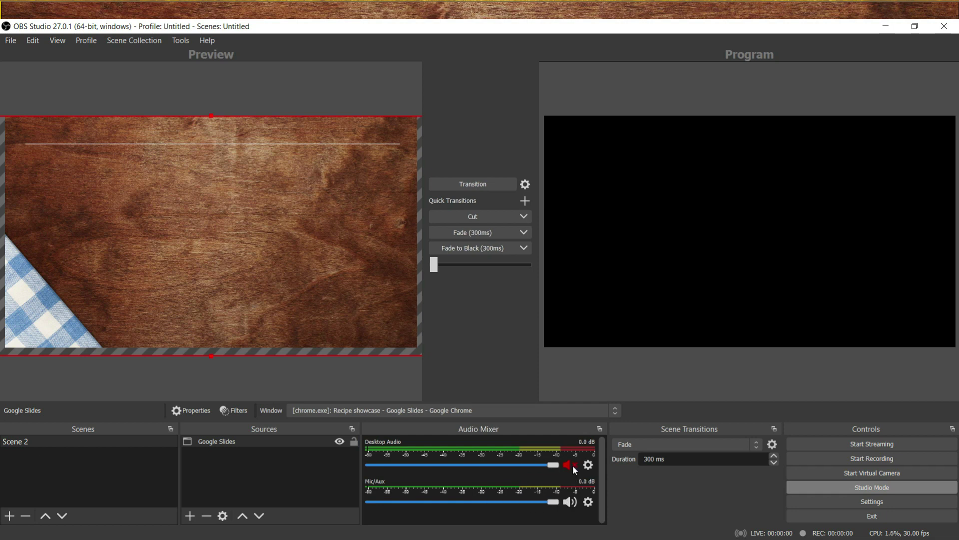
left_click(569, 501)
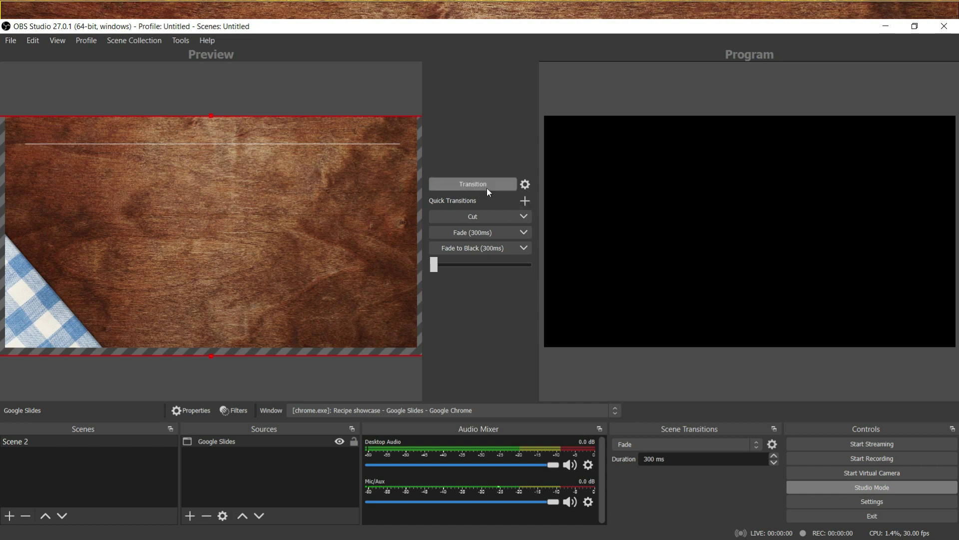
Transition the slideshow scene to Program and start recording, then return to the slideshow.
left_click(462, 190)
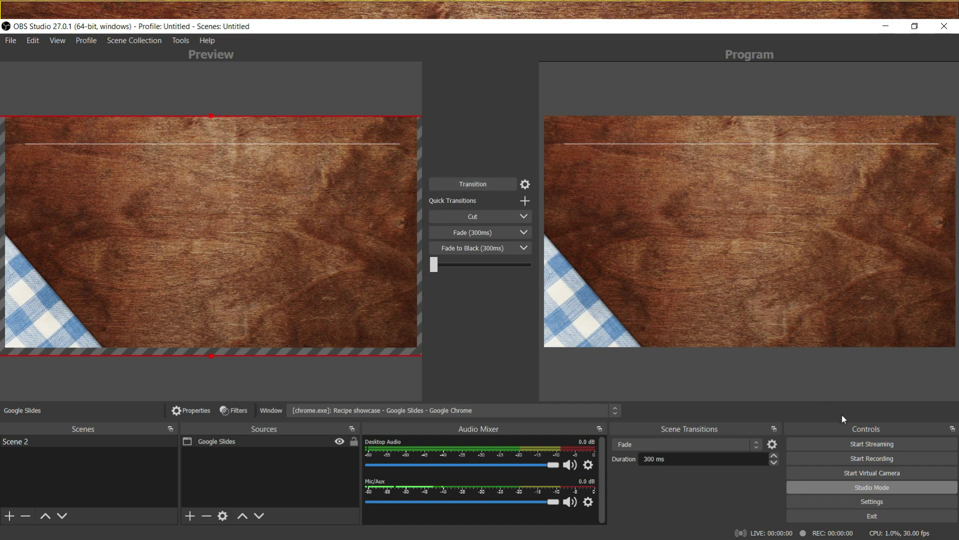
left_click(854, 460)
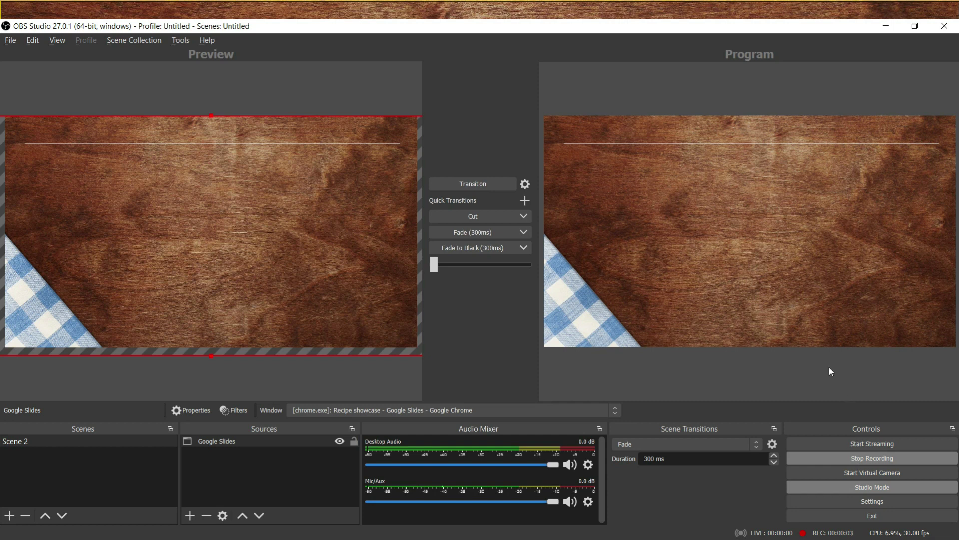
key("alt+Tab")
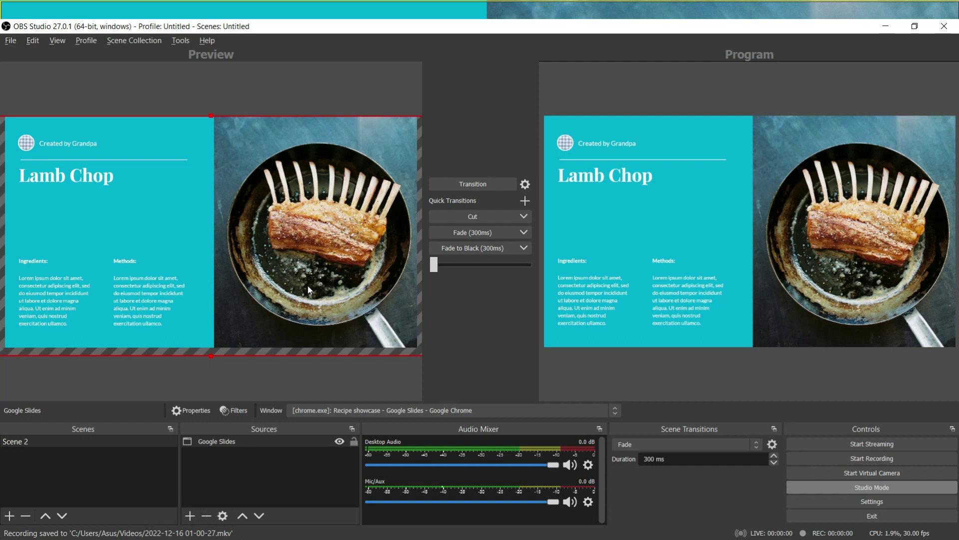
Open File Explorer and go to the Videos folder under This PC.
key("super")
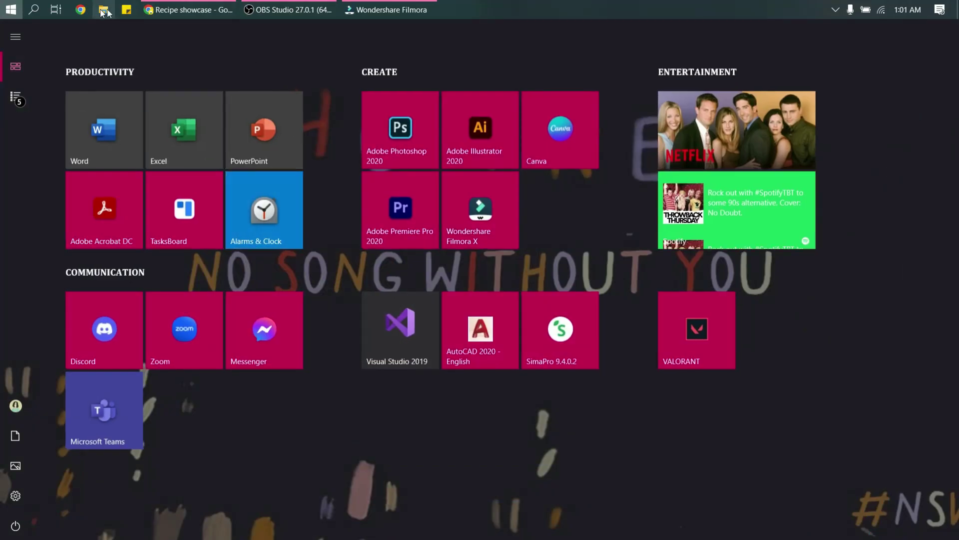
left_click(104, 9)
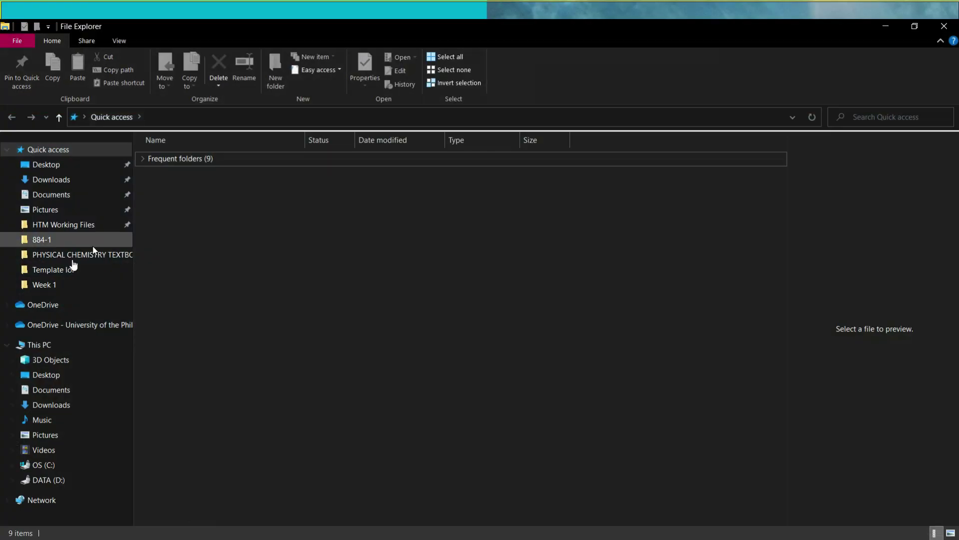
left_click(39, 451)
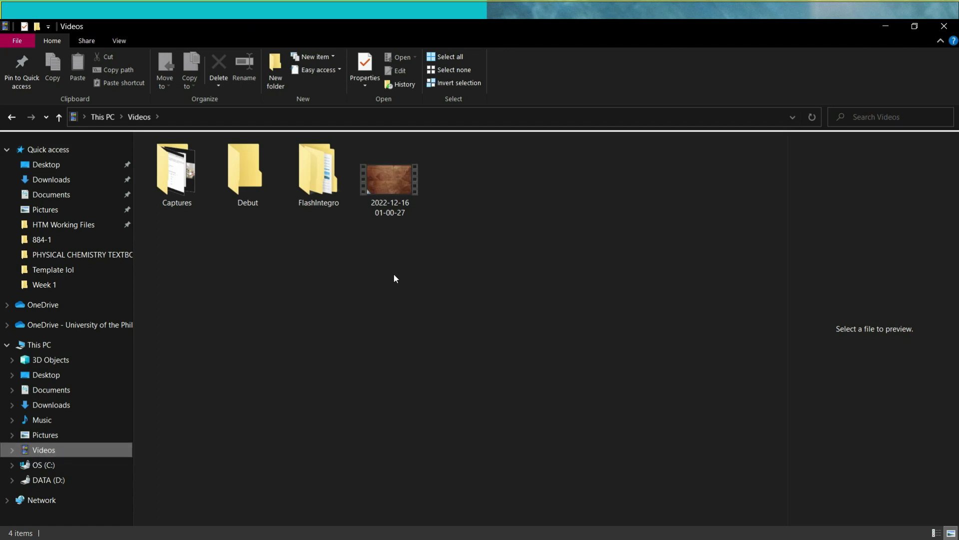
left_click(402, 201)
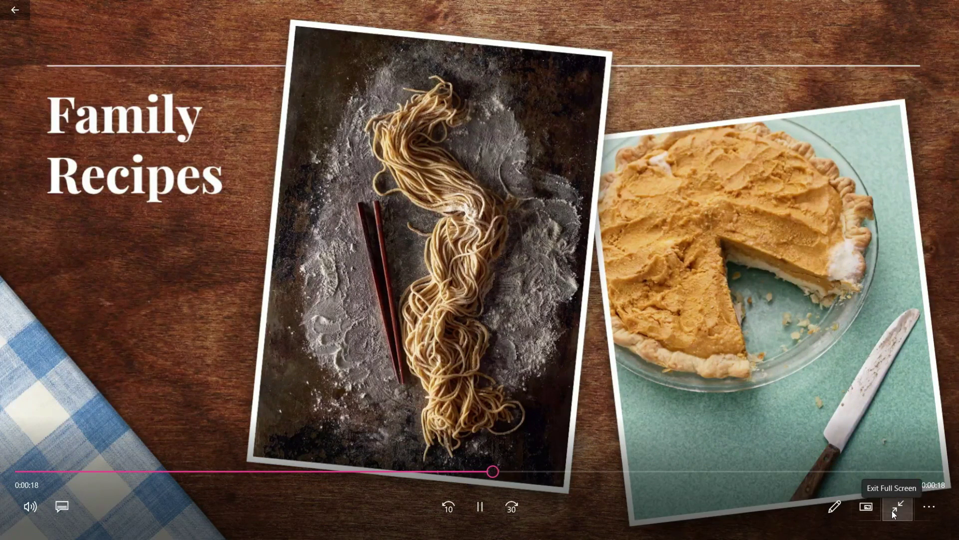
left_click(892, 511)
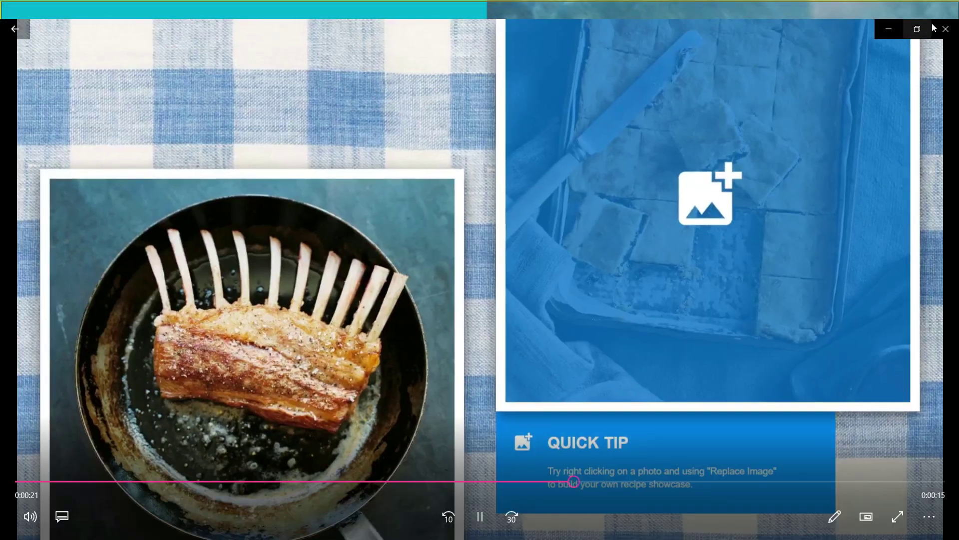
left_click(933, 23)
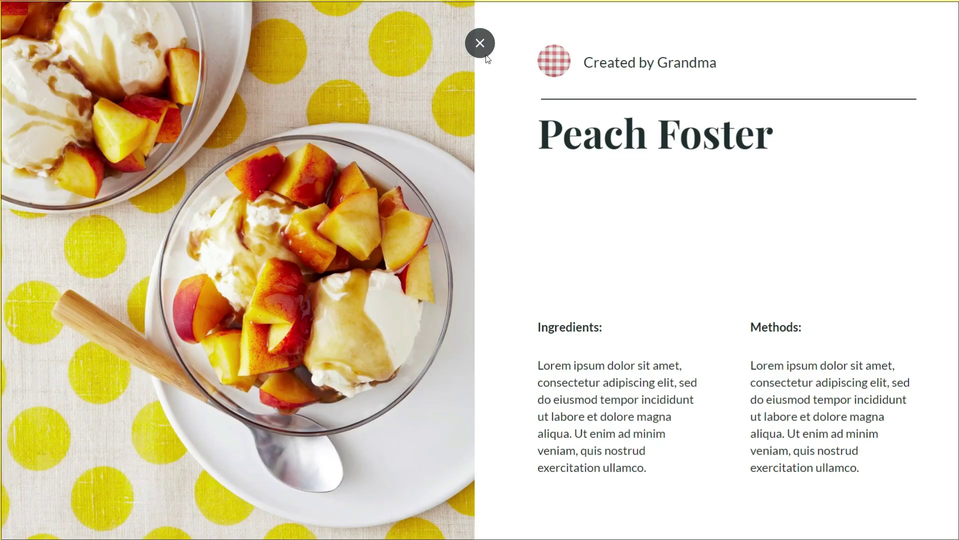
Exit the slideshow and minimize OBS Studio to reveal the Peach Foster slide.
left_click(480, 43)
left_click(367, 10)
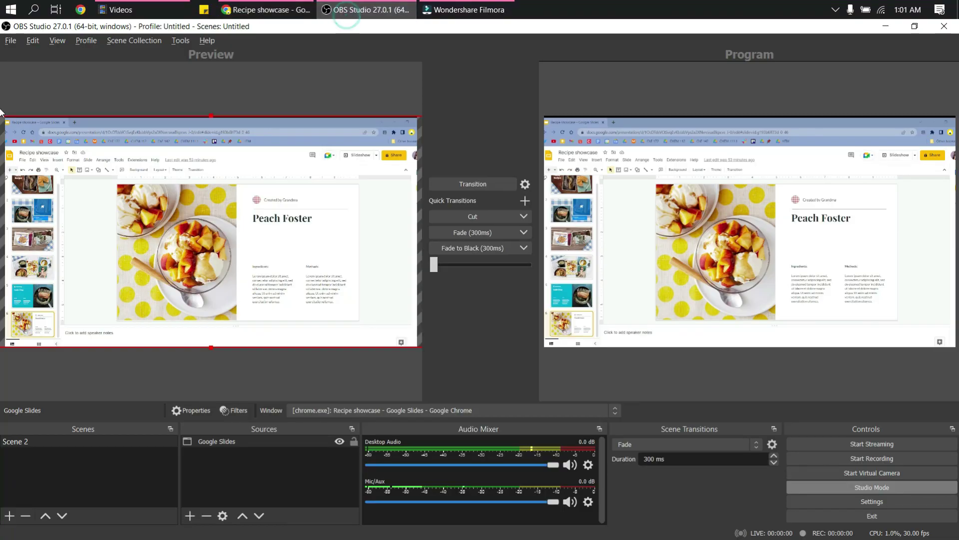
left_click(945, 27)
mouse_move(461, 10)
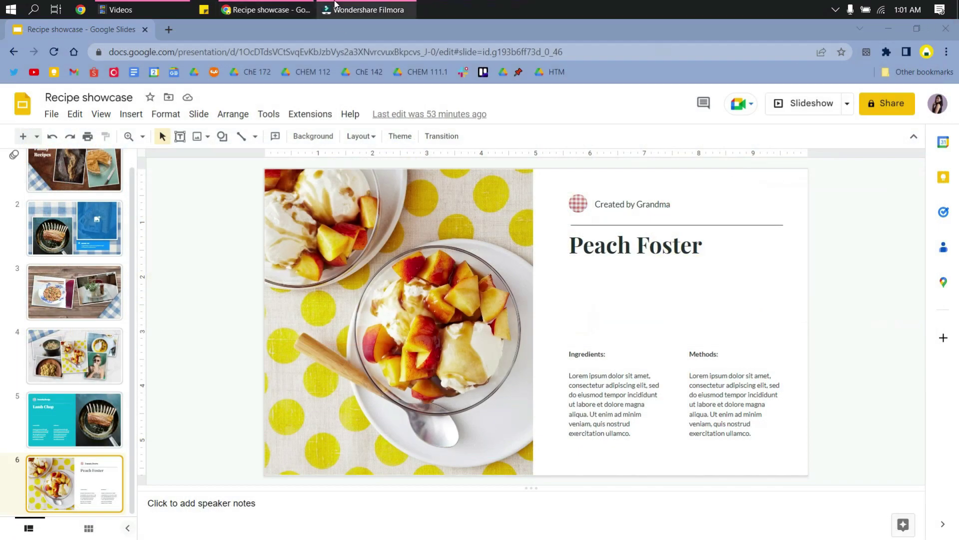